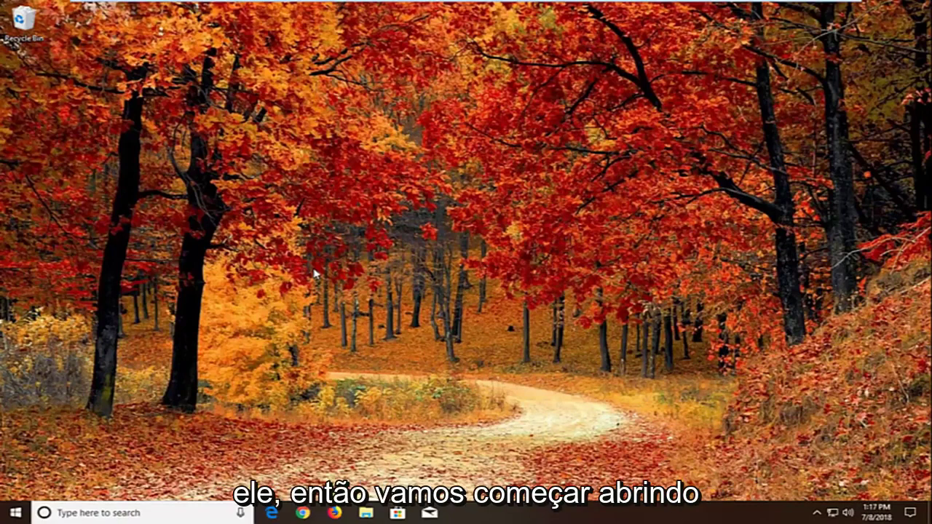
- Launch Services and open the Function Discovery Resource Publication properties
click(10, 512)
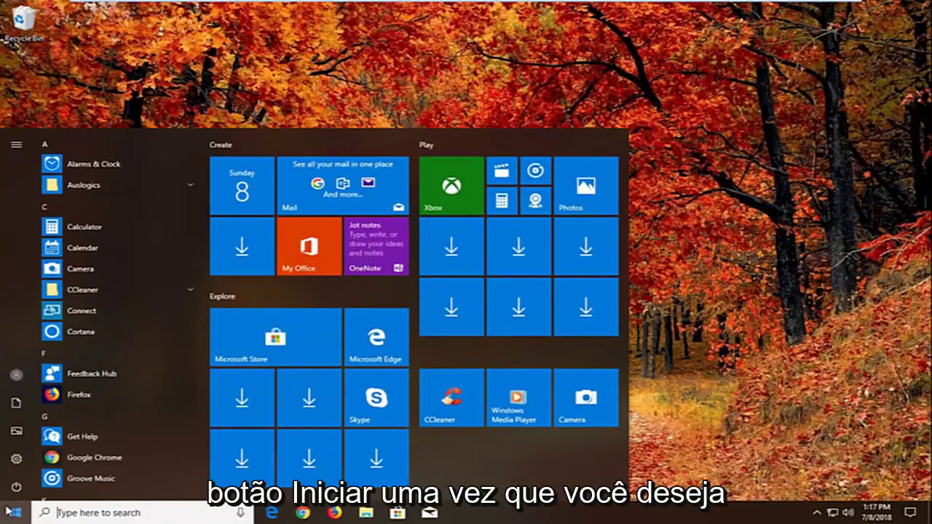
text(services)
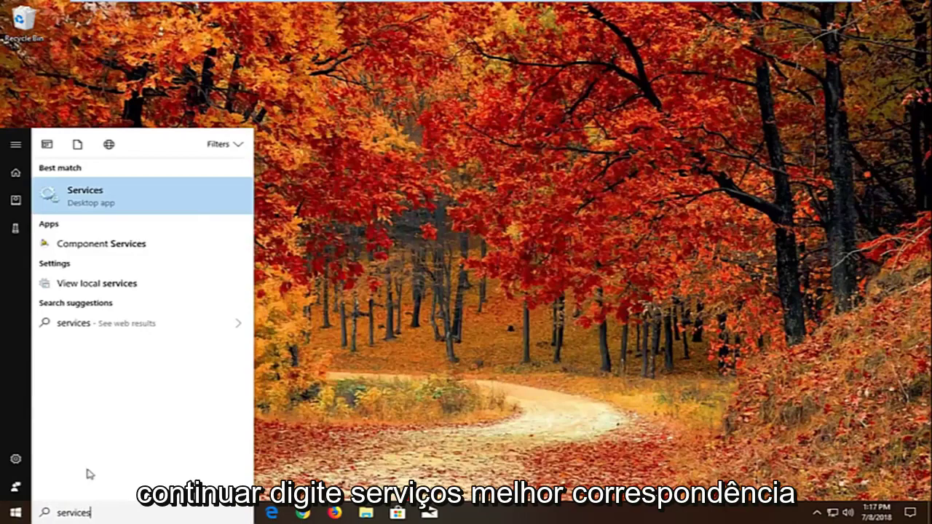
click(89, 203)
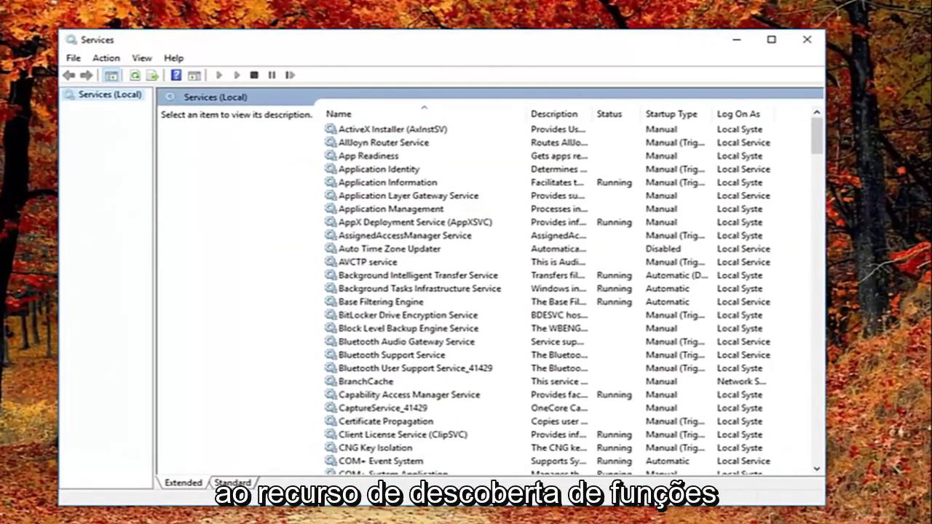
click(423, 302)
scroll(411, 321, down, 10)
scroll(386, 352, down, 6)
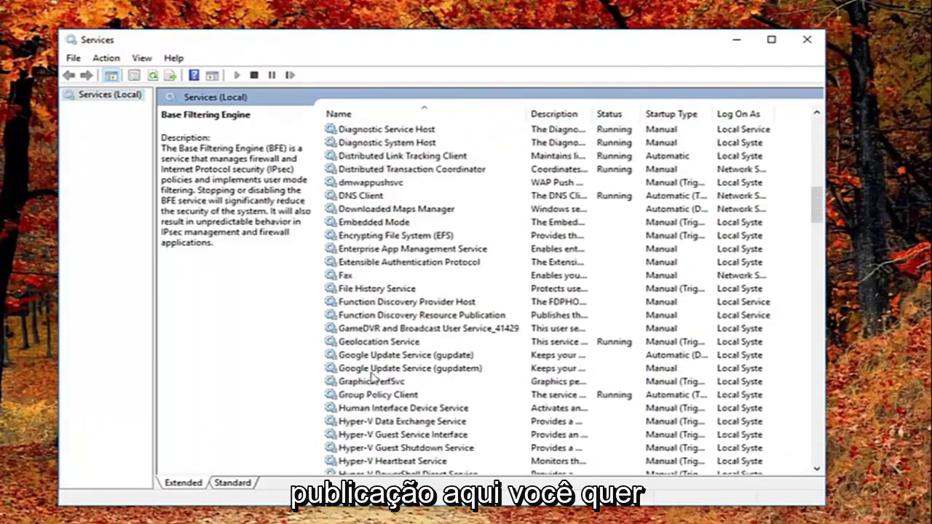
click(361, 316)
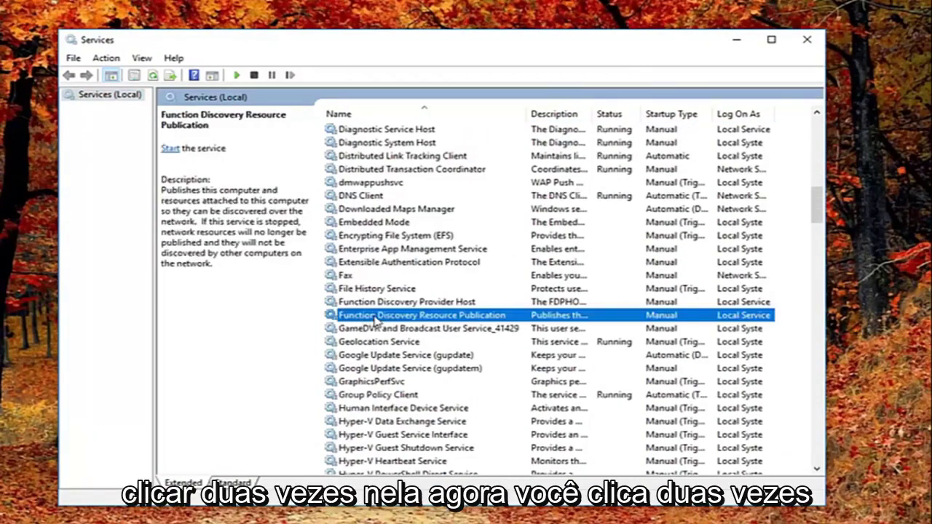
double_click(375, 319)
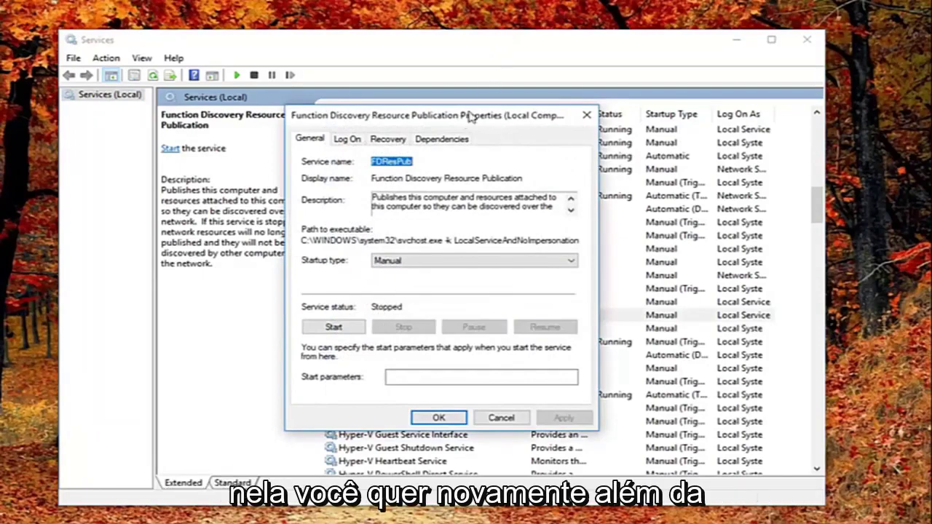
- Set its startup type to Automatic (Delayed Start), apply, and close Services
drag(440, 124, 543, 114)
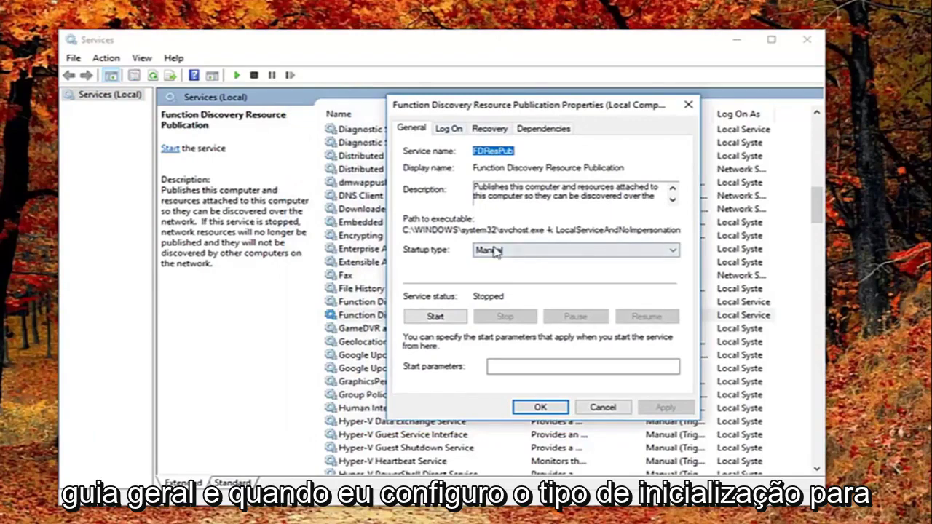
click(523, 251)
click(518, 264)
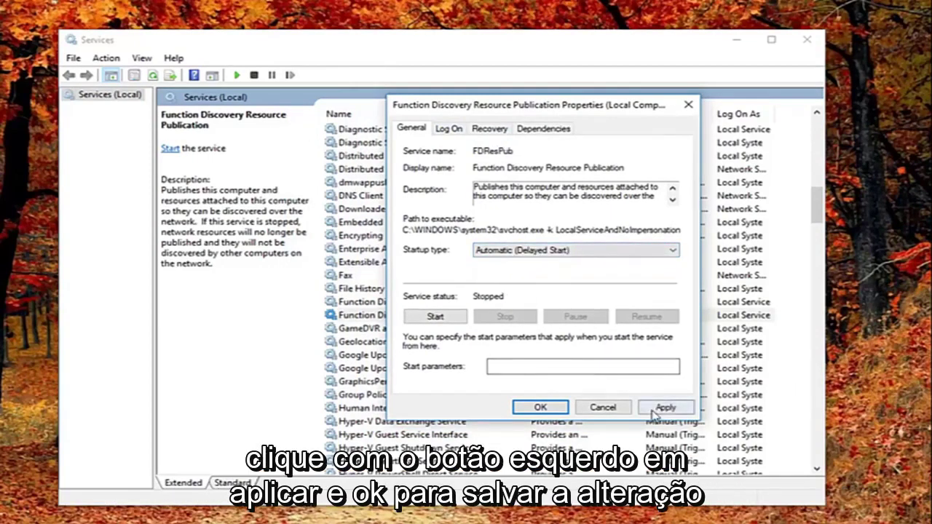
click(665, 407)
click(552, 407)
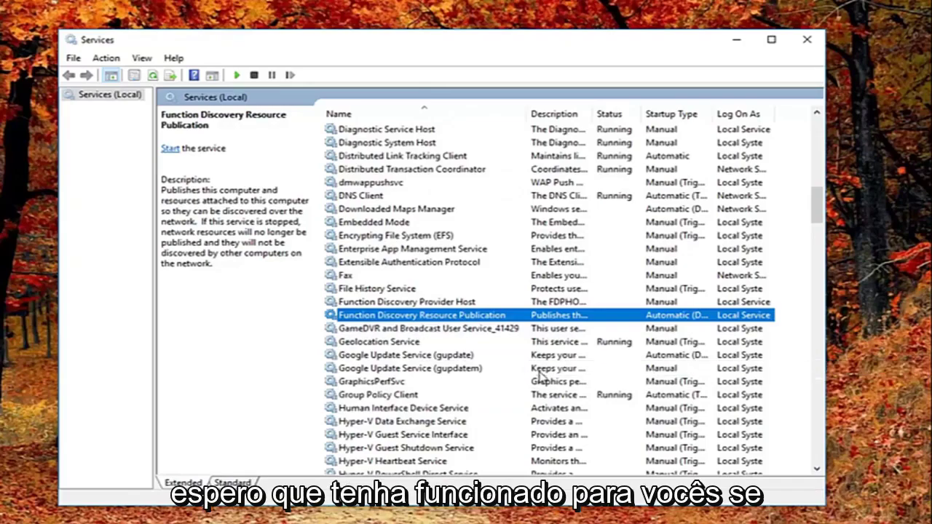
click(807, 39)
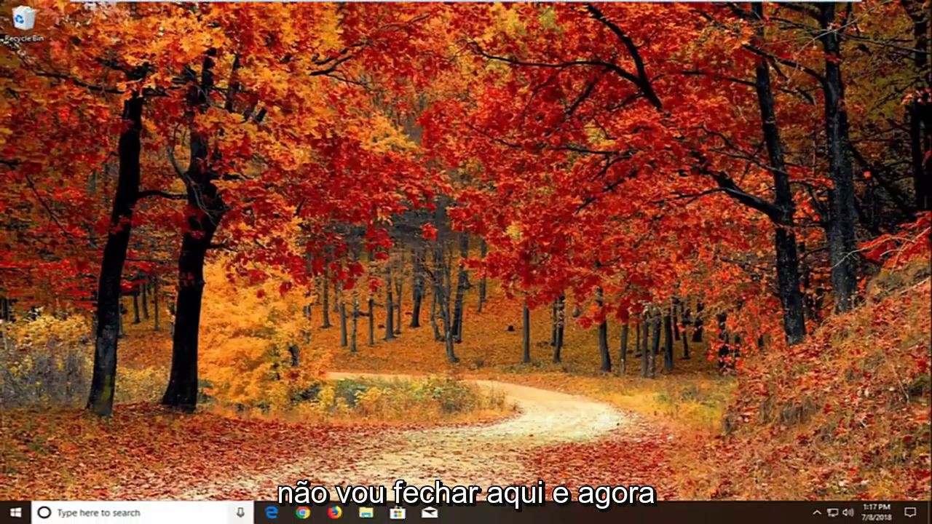
- Open Windows Update settings from Start search and go to its Advanced options page
click(14, 513)
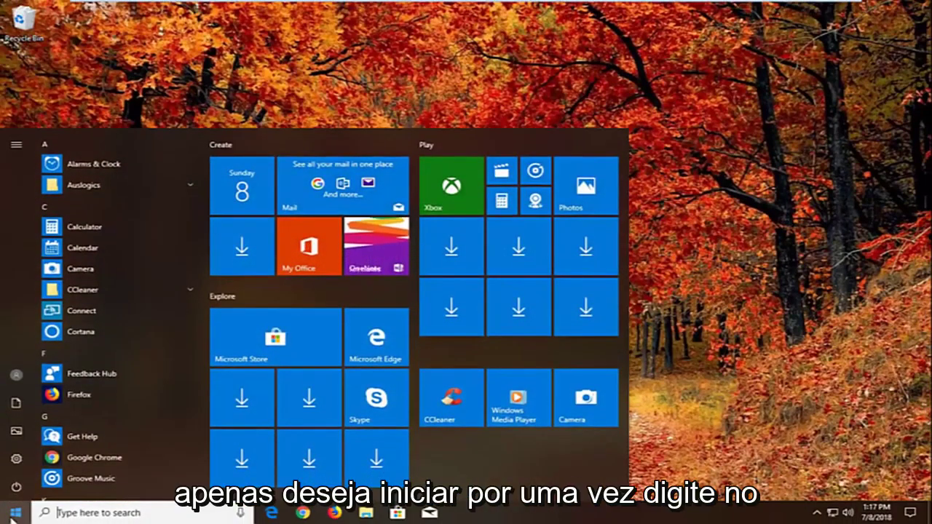
text(windows update)
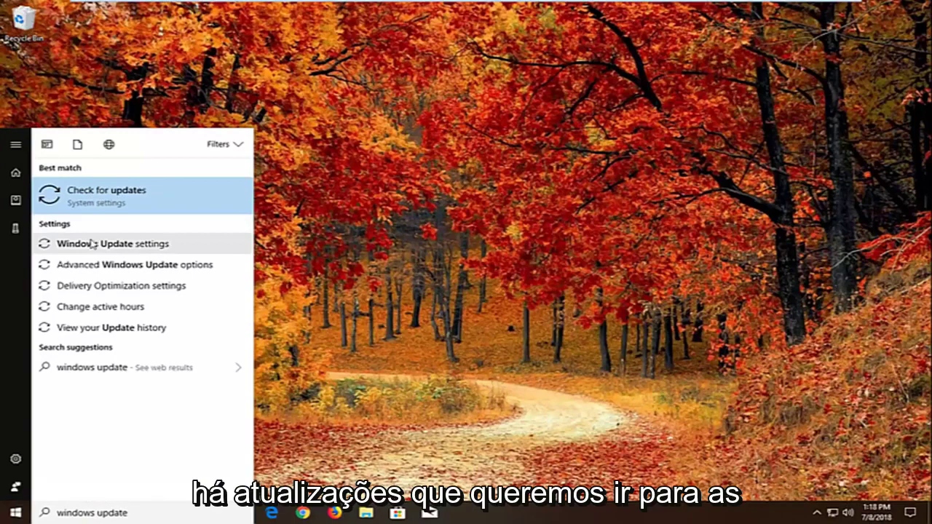
click(122, 248)
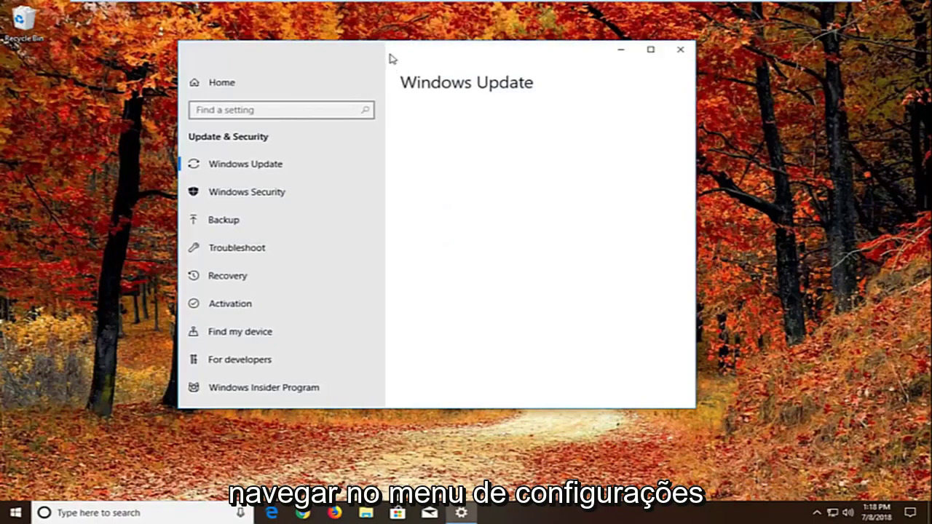
drag(389, 58, 468, 73)
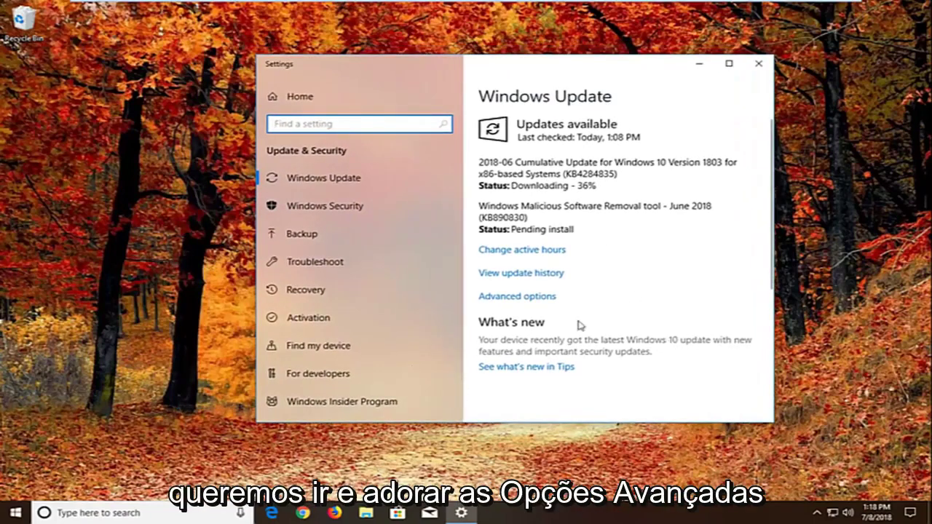
click(518, 298)
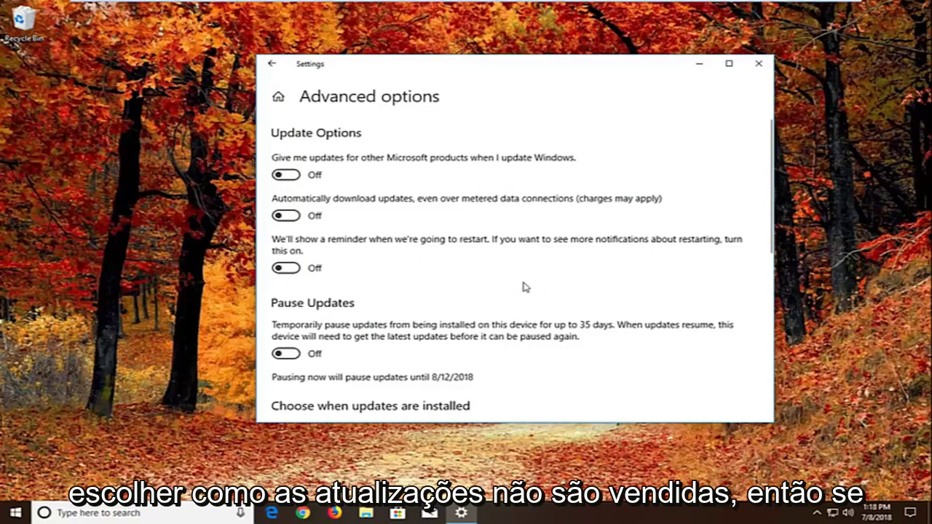
scroll(528, 289, down, 5)
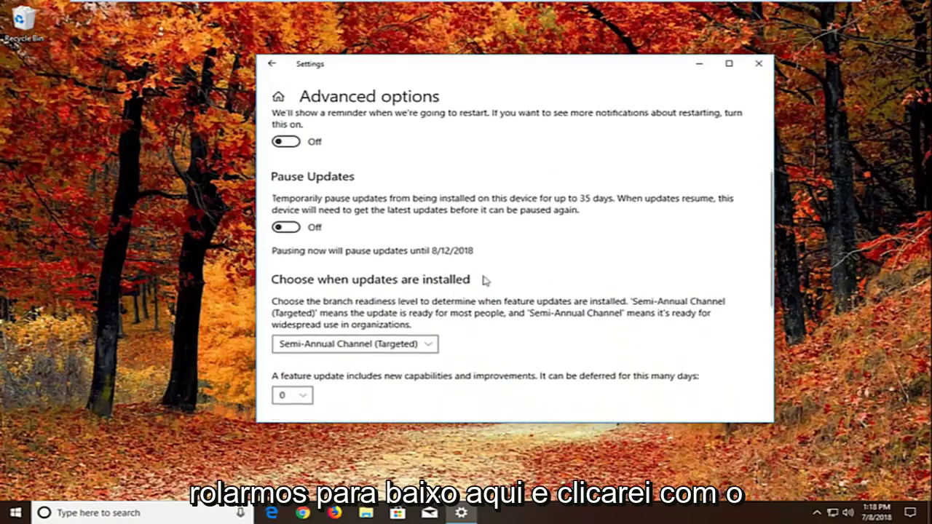
scroll(425, 282, up, 1)
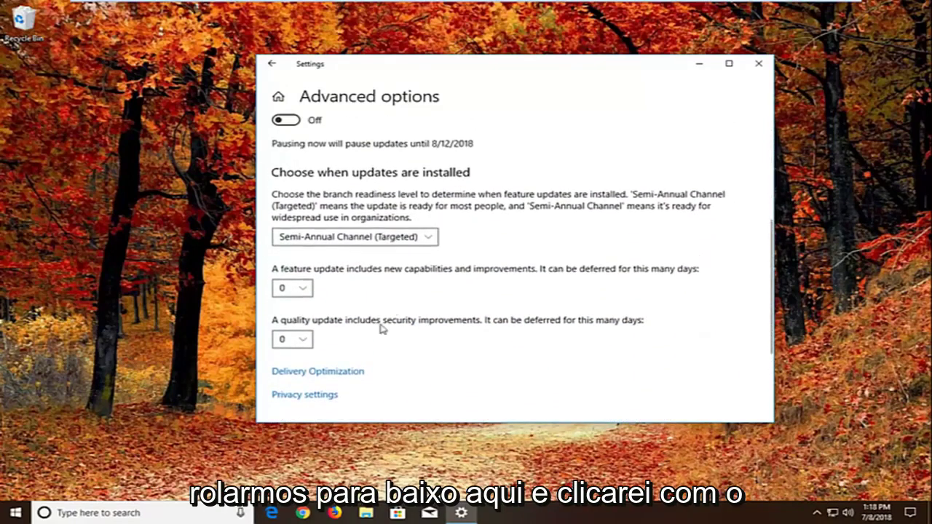
- Switch 'Allow downloads from other PCs' to Off under Delivery Optimization and close Settings
click(311, 372)
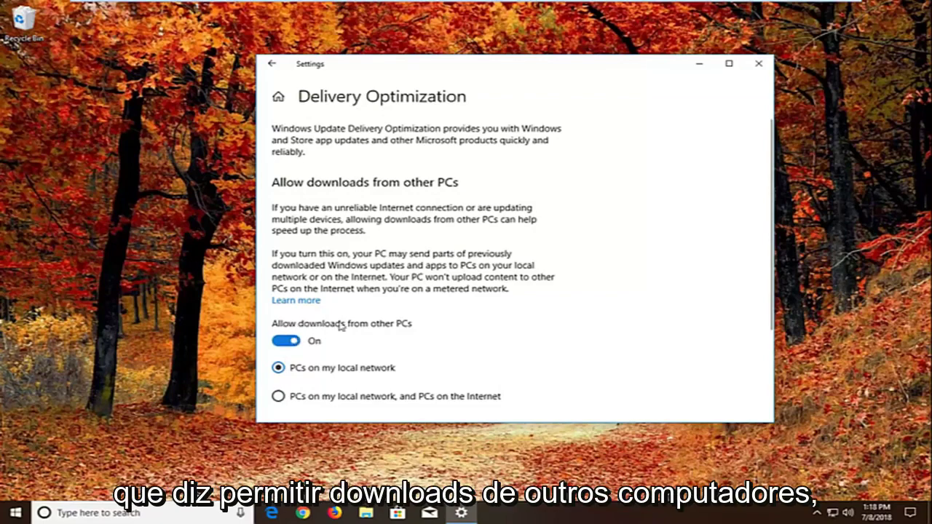
click(288, 342)
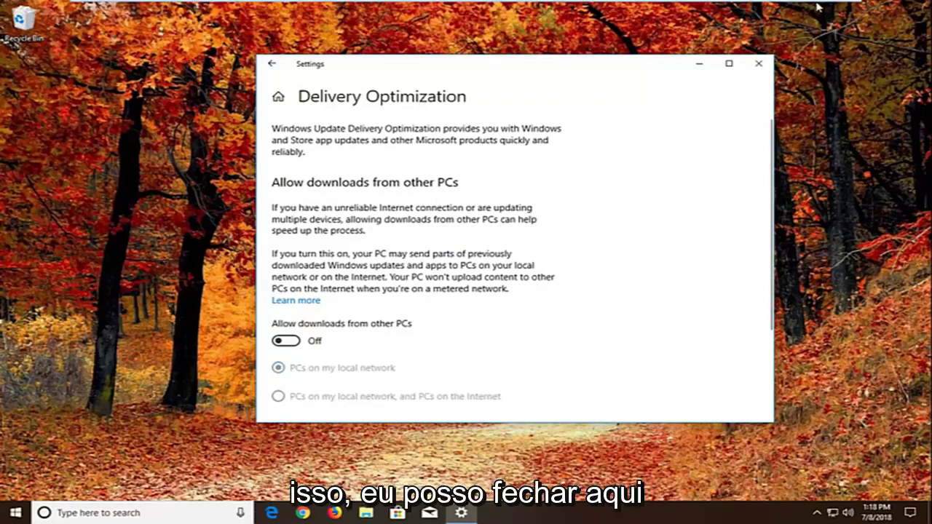
click(759, 64)
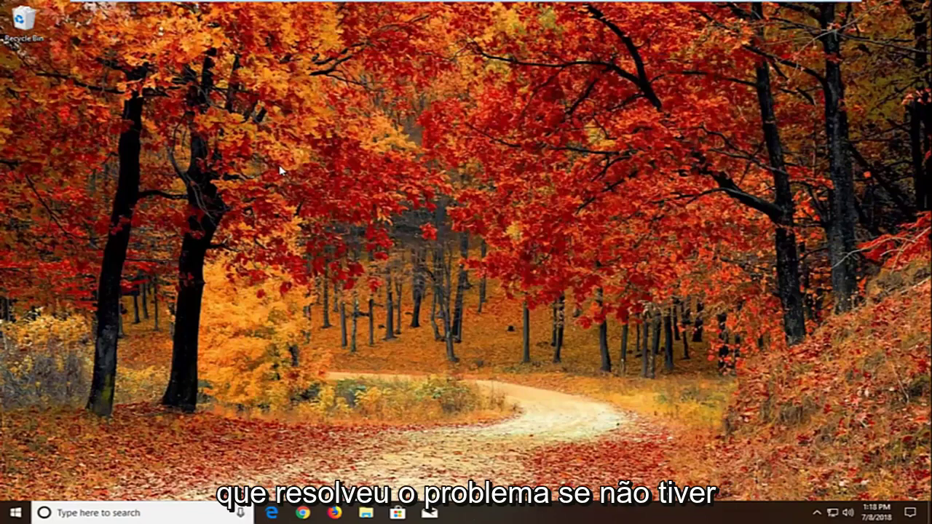
- Open Troubleshoot settings and expand the Windows Store Apps troubleshooter entry
click(16, 513)
text(teroub)
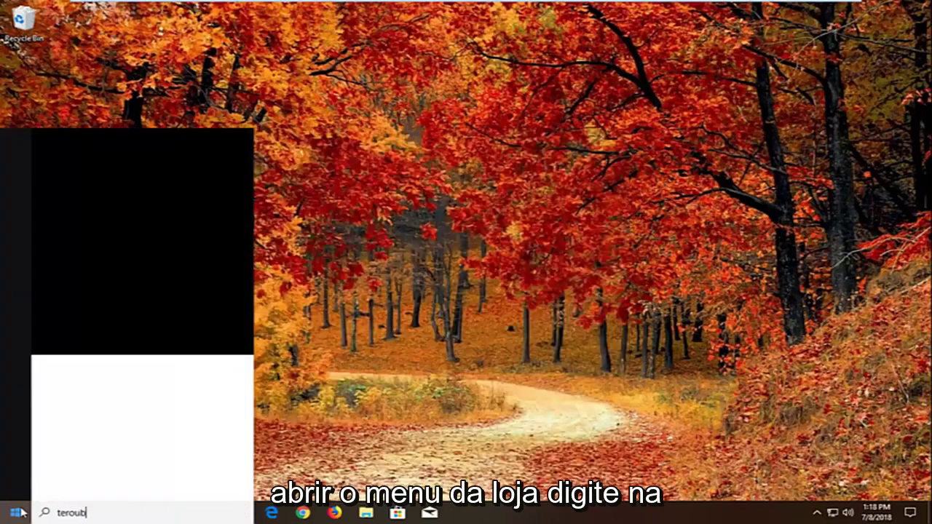
text(roubleshoot)
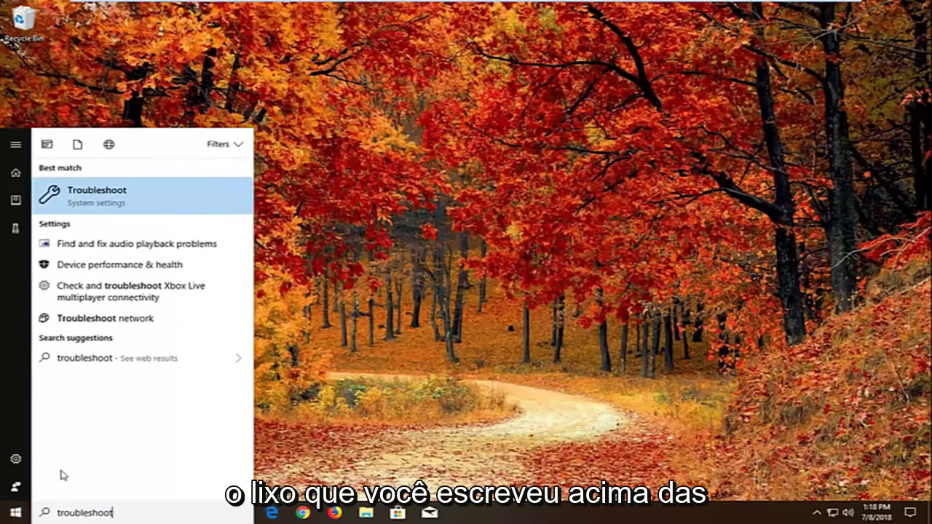
click(111, 195)
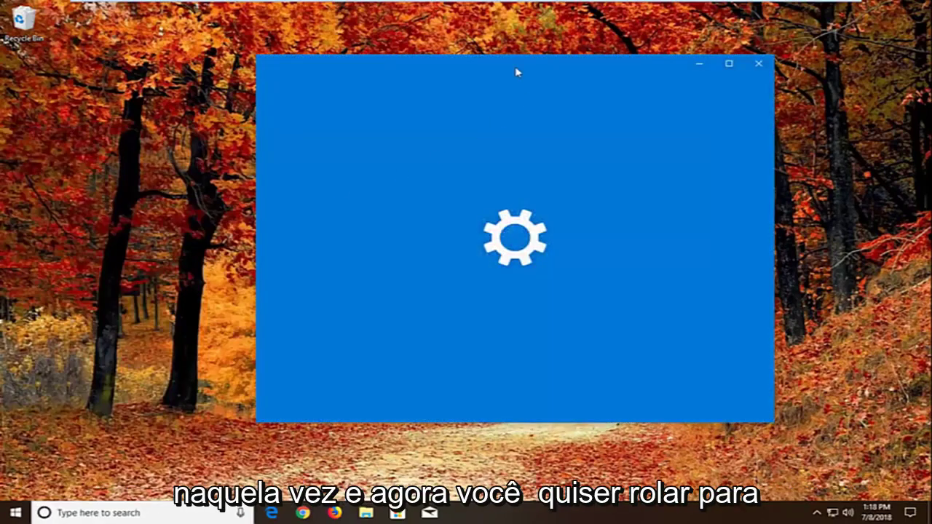
drag(515, 71, 513, 83)
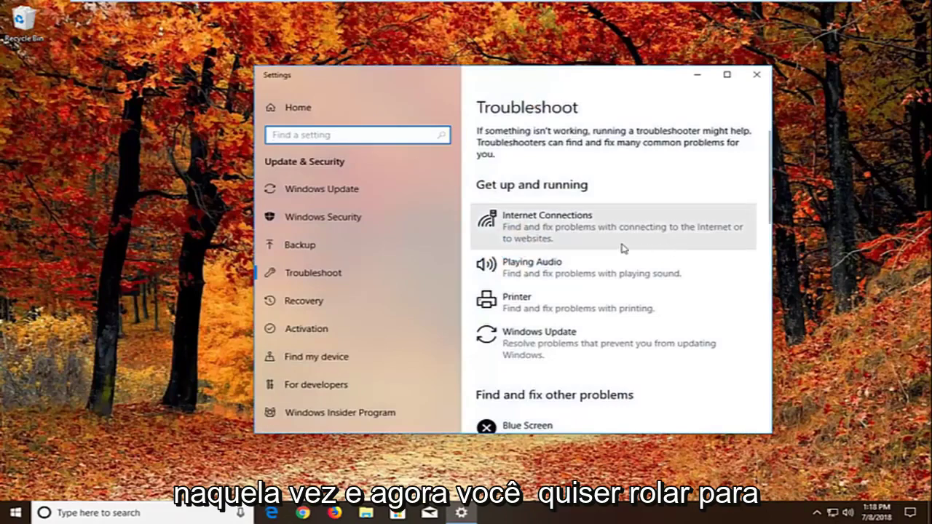
scroll(620, 248, down, 3)
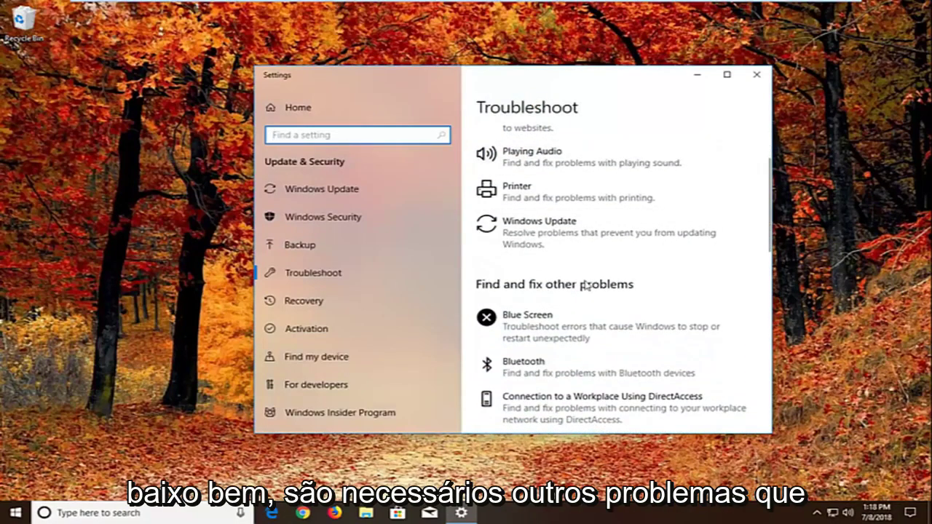
scroll(610, 252, down, 10)
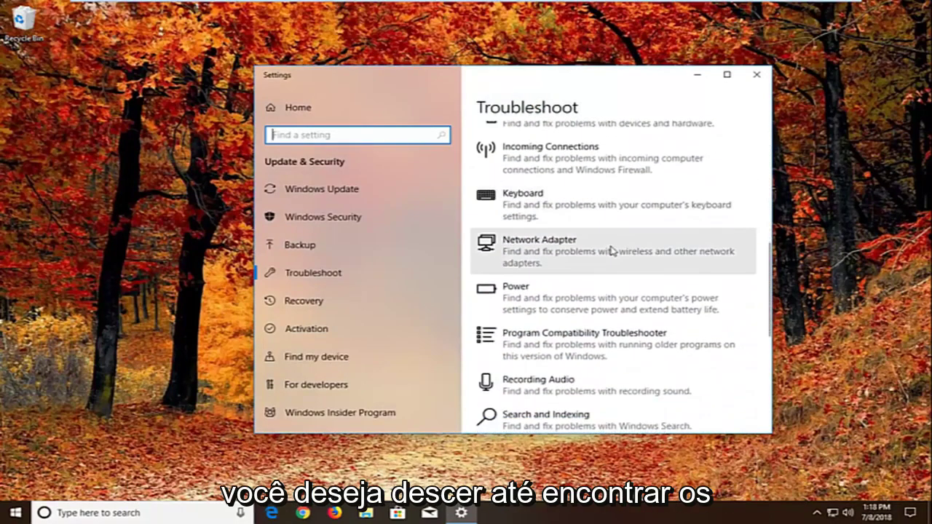
scroll(609, 252, down, 10)
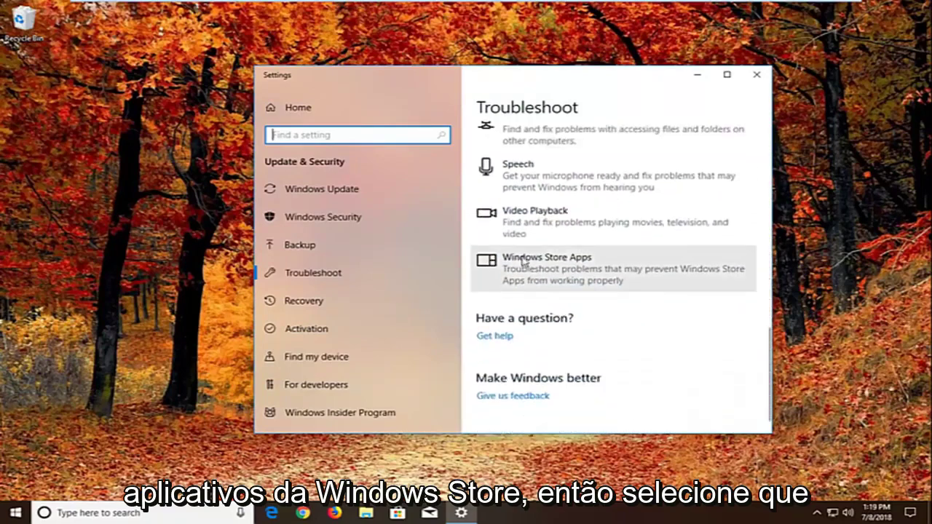
click(562, 269)
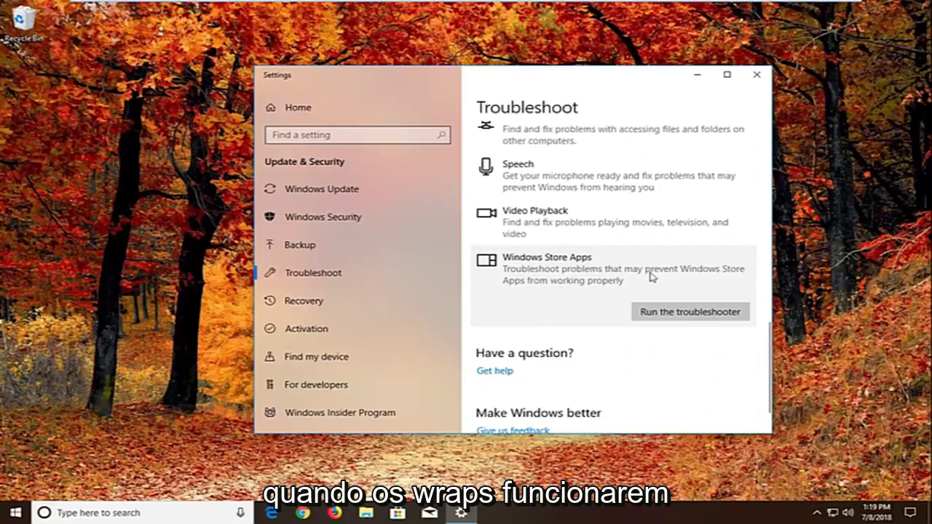
- Run the Windows Store Apps troubleshooter, skipping the Microsoft account and reset-an-app pages
click(658, 313)
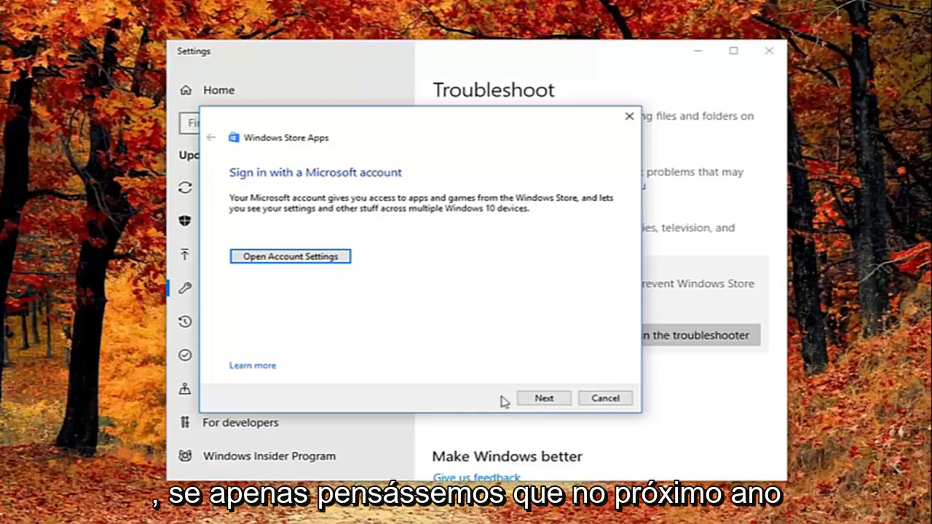
click(530, 400)
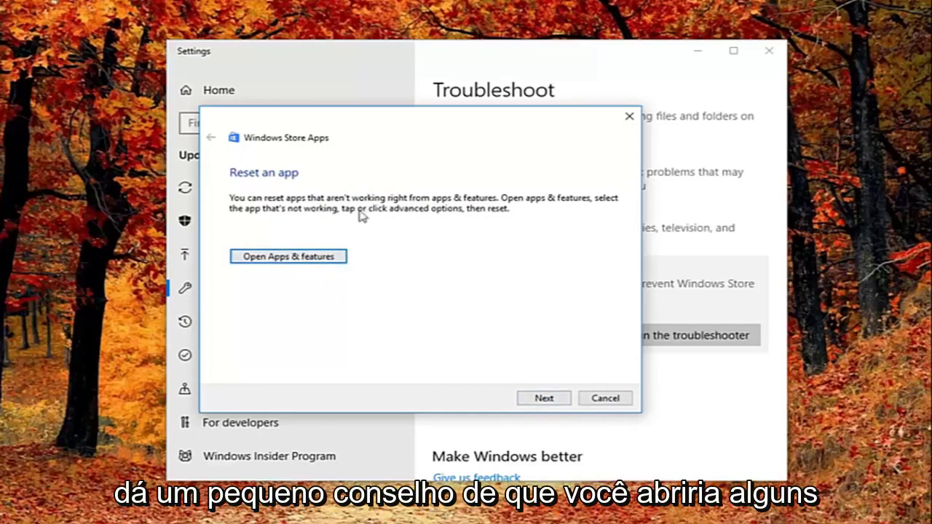
click(539, 399)
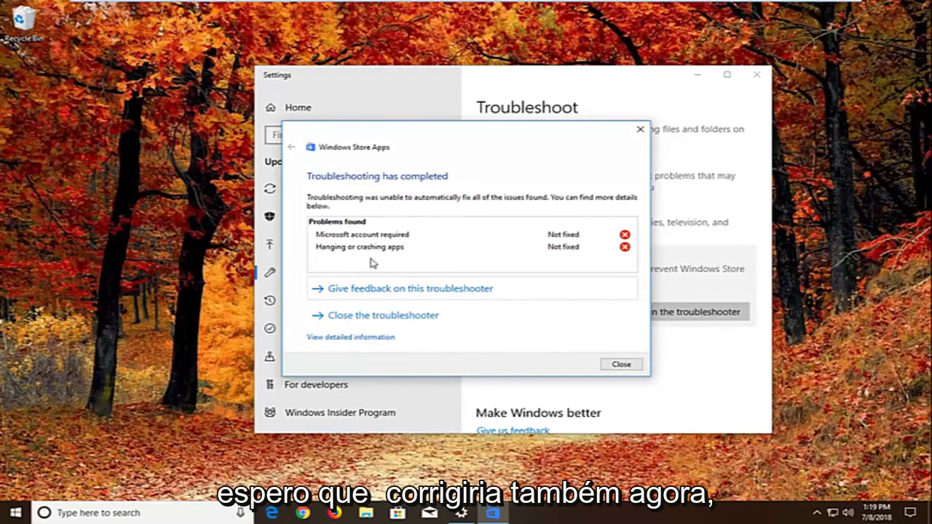
- Close the finished troubleshooter and Settings, then launch Component Services
click(632, 368)
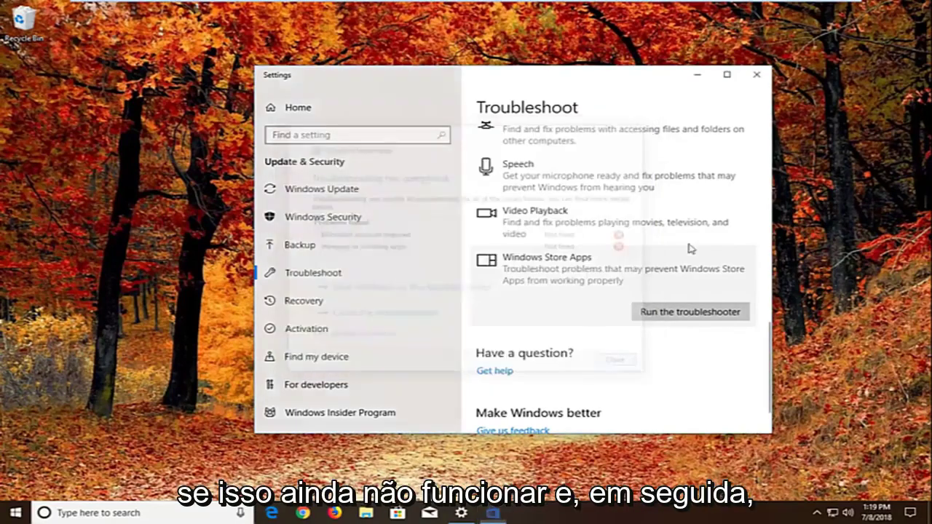
click(756, 74)
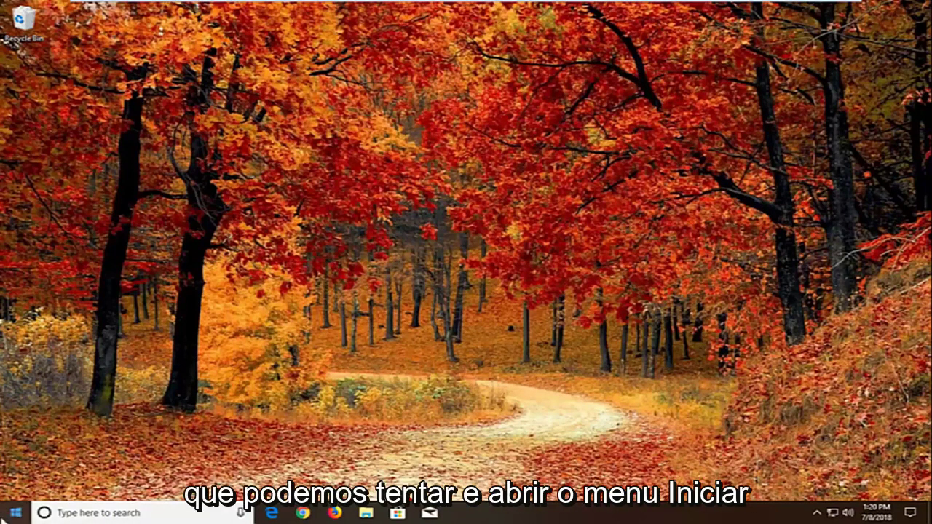
click(13, 513)
text(co)
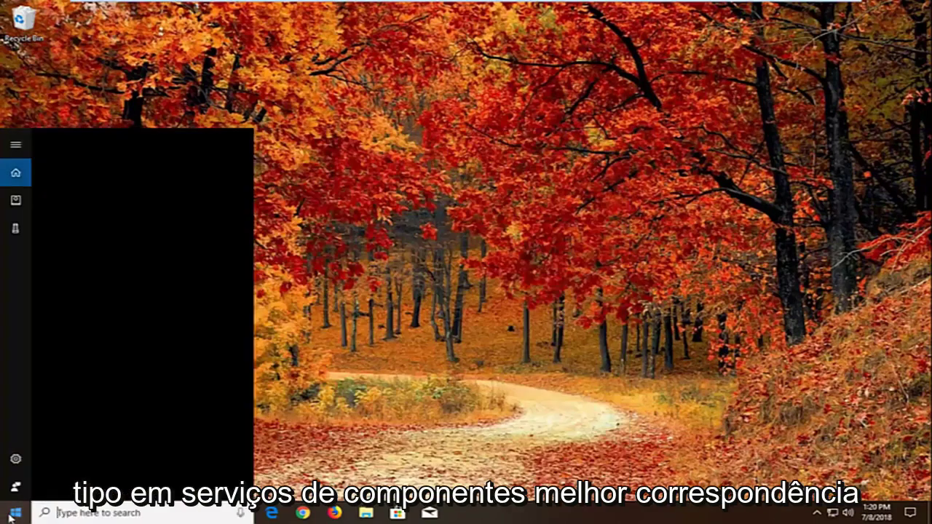
text(mponent )
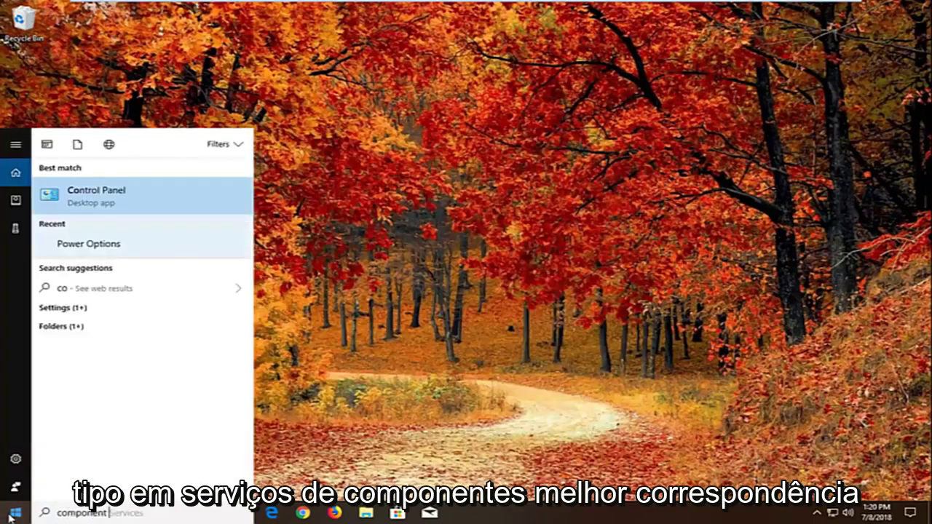
text(services)
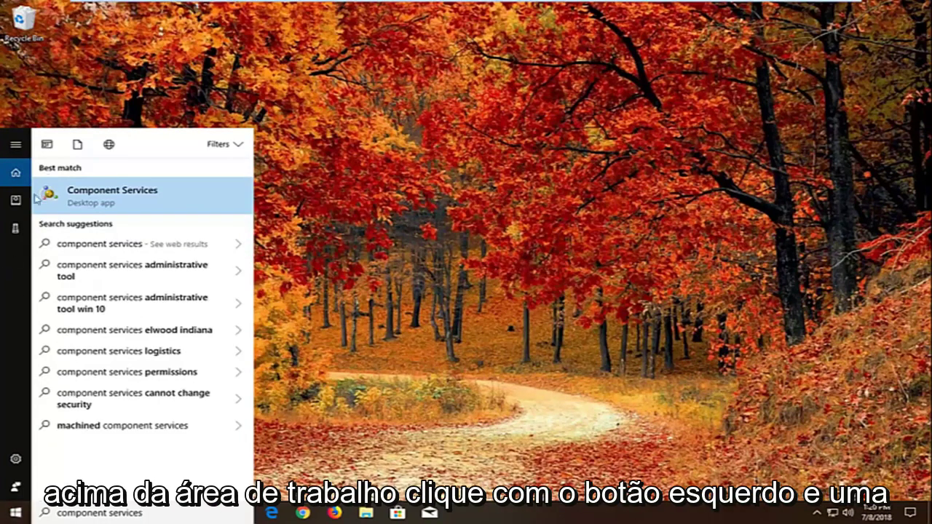
click(87, 200)
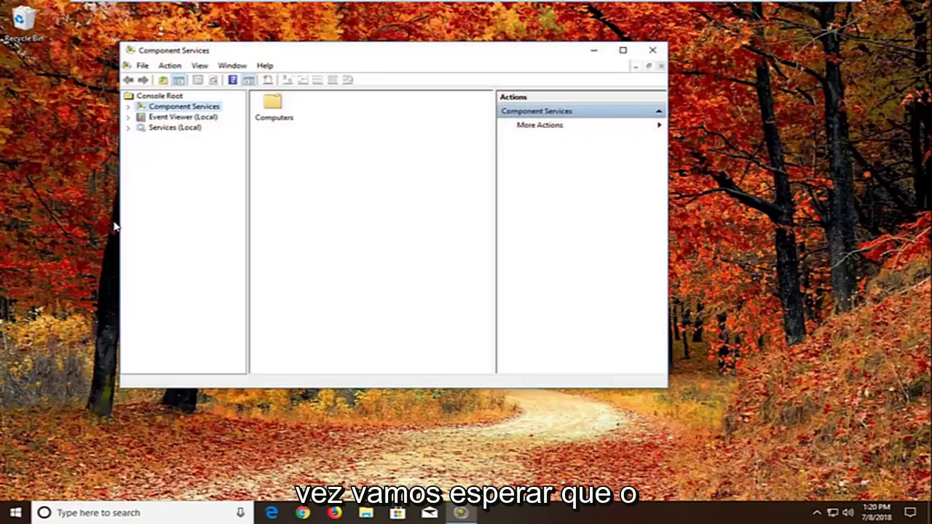
- Expand Component Services and open the Computers folder to show My Computer
drag(306, 52, 396, 80)
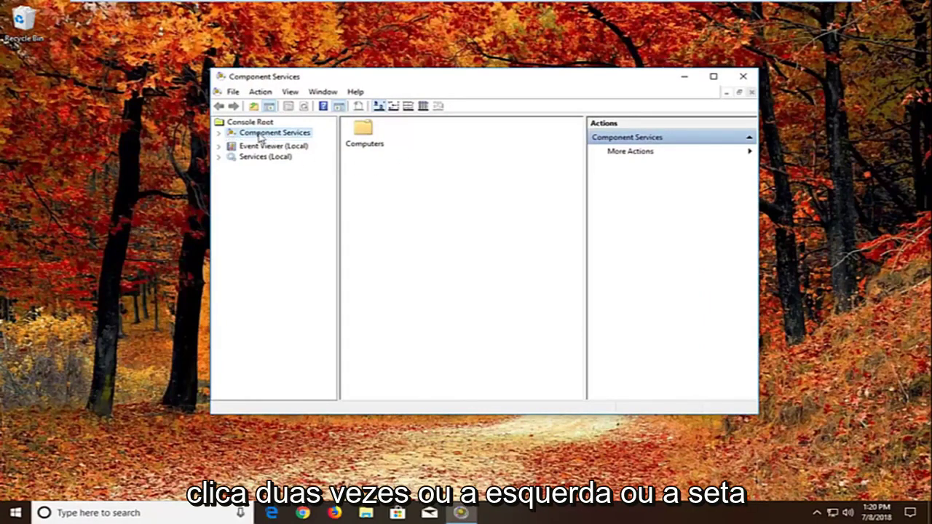
click(219, 133)
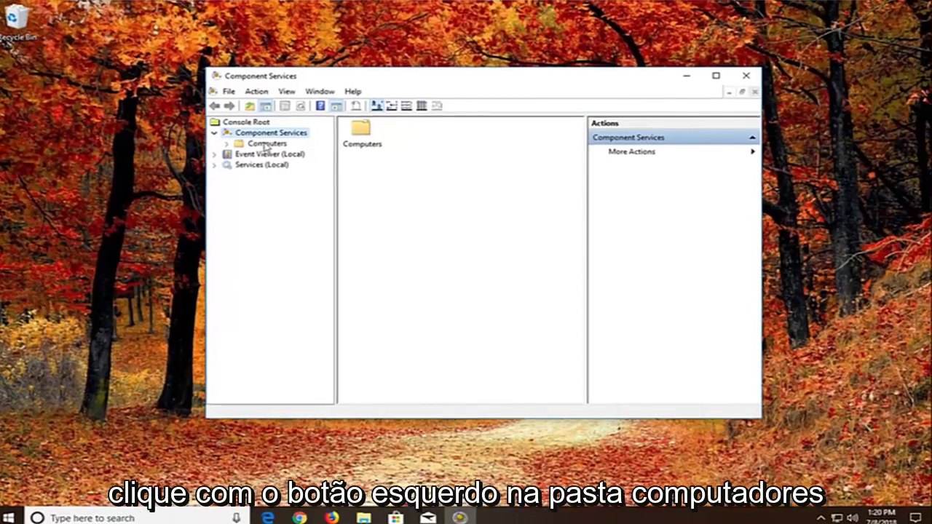
click(269, 144)
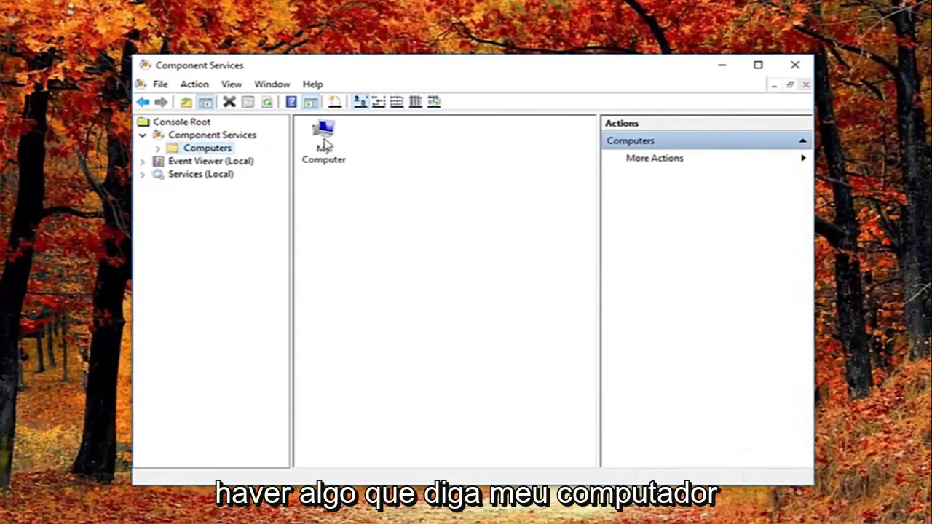
- Open My Computer's properties on the Default Properties tab
right_click(323, 145)
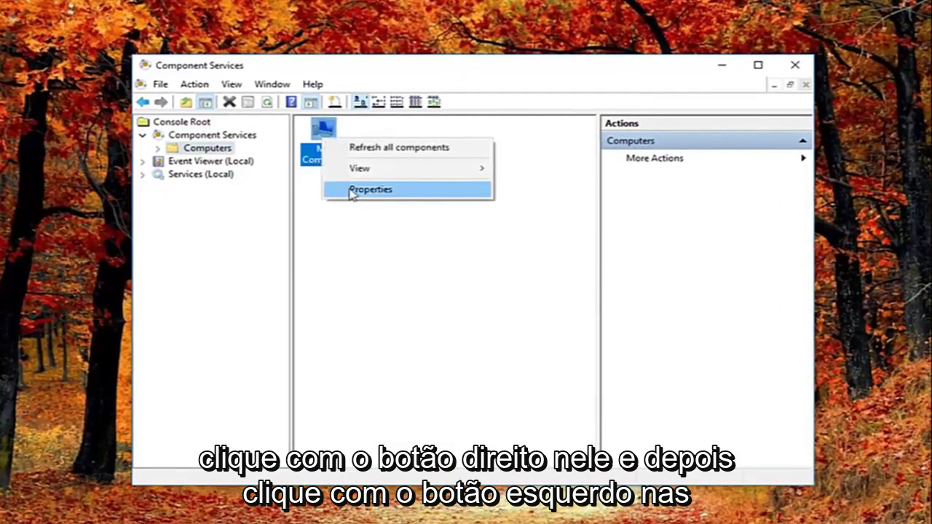
click(350, 191)
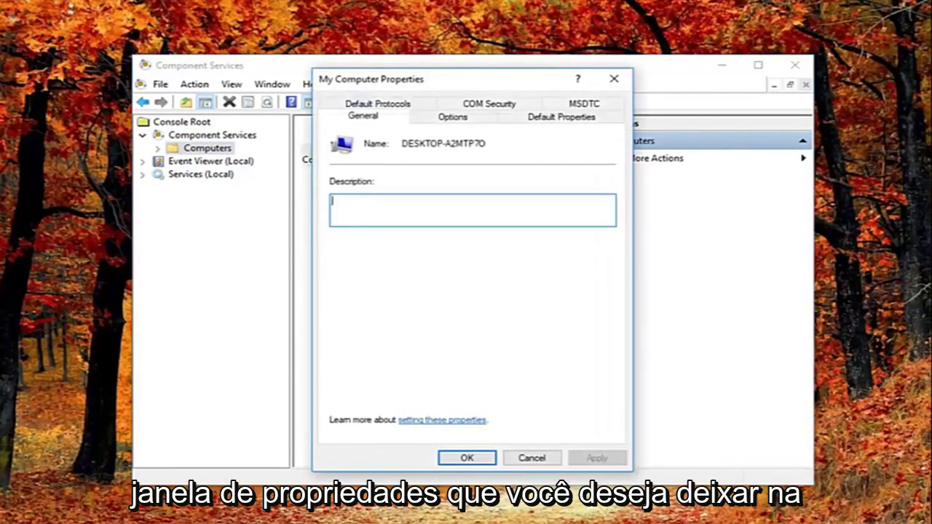
click(551, 124)
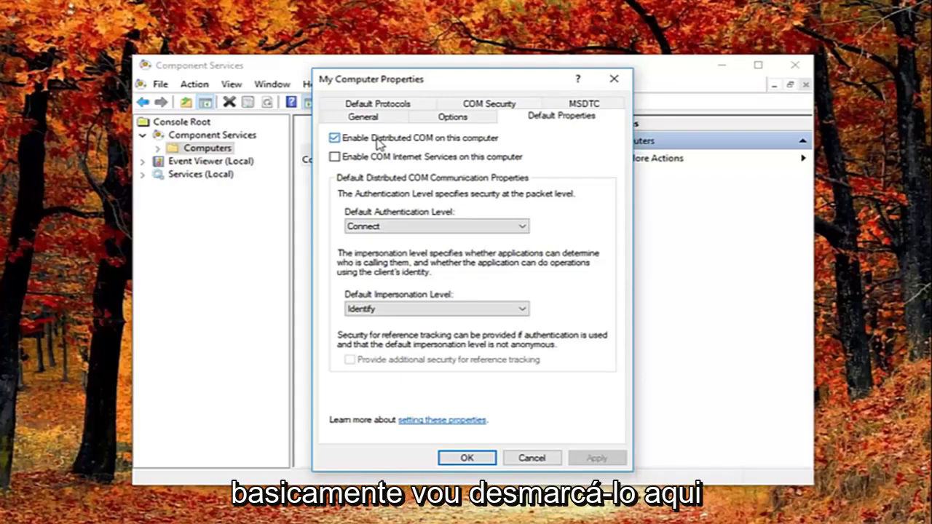
- Uncheck Enable Distributed COM on this computer, apply and confirm, then close the properties dialog
click(375, 142)
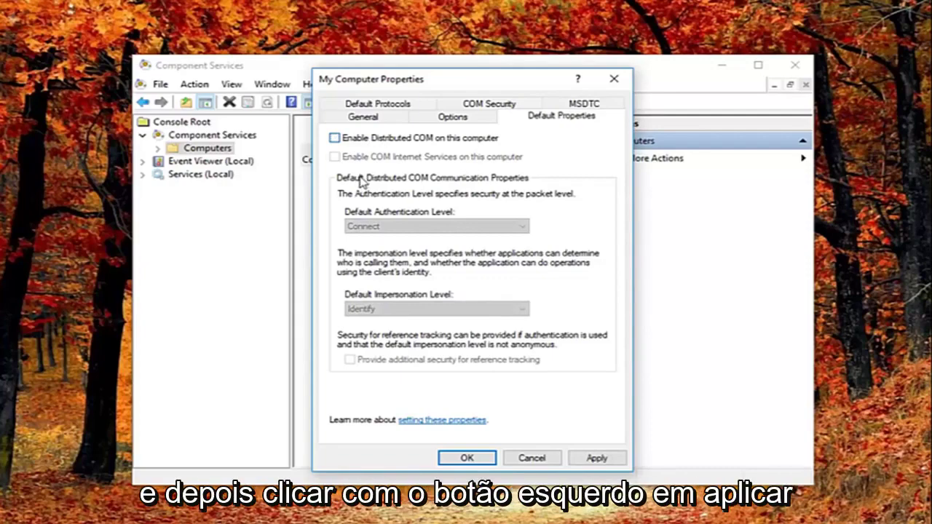
click(596, 461)
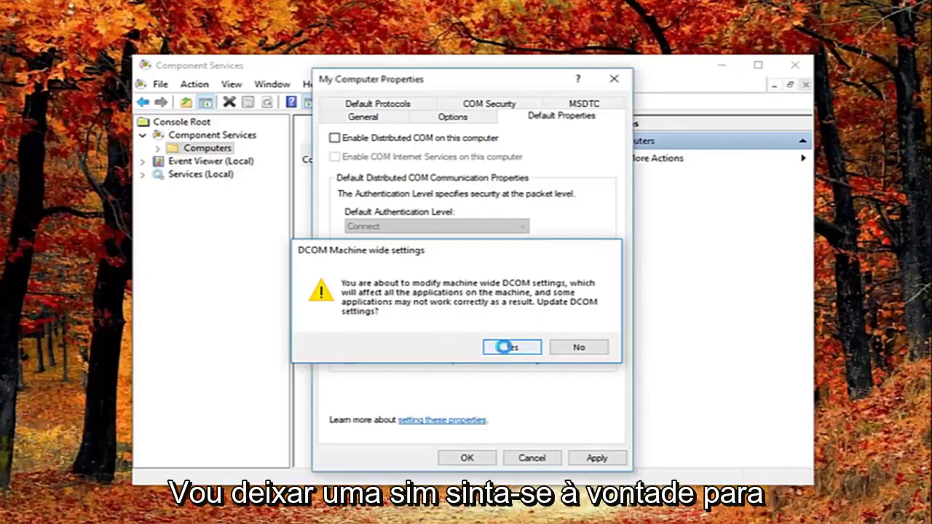
click(511, 348)
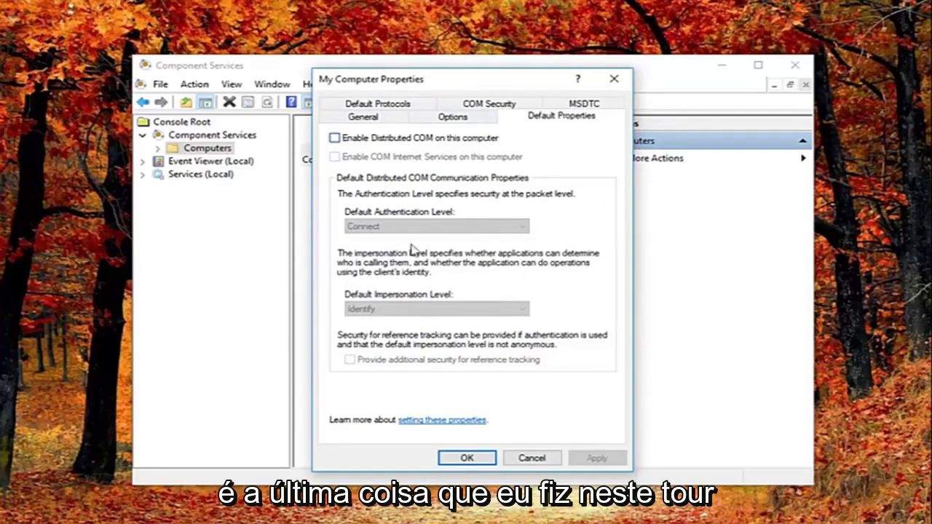
click(614, 80)
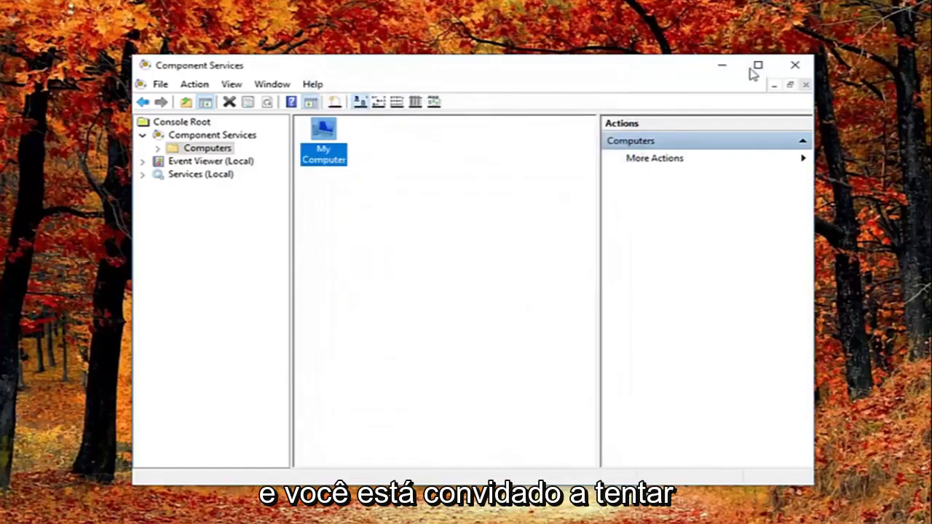